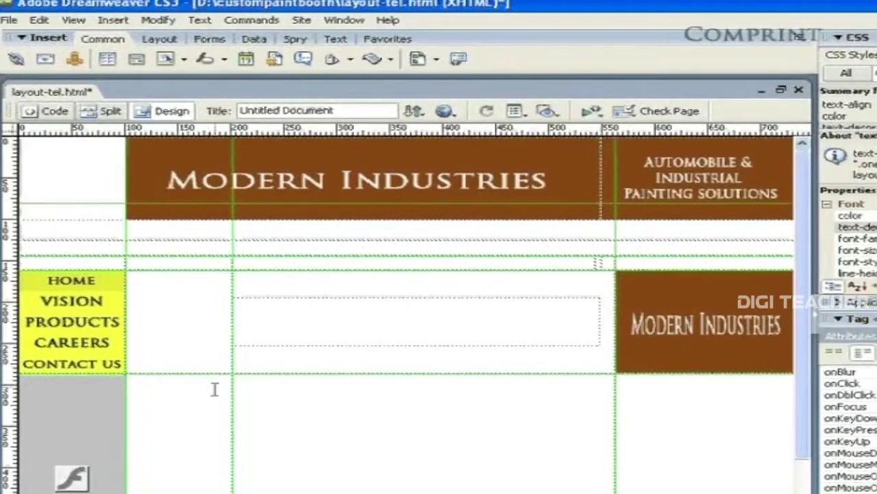
left_click(336, 301)
left_click(258, 246)
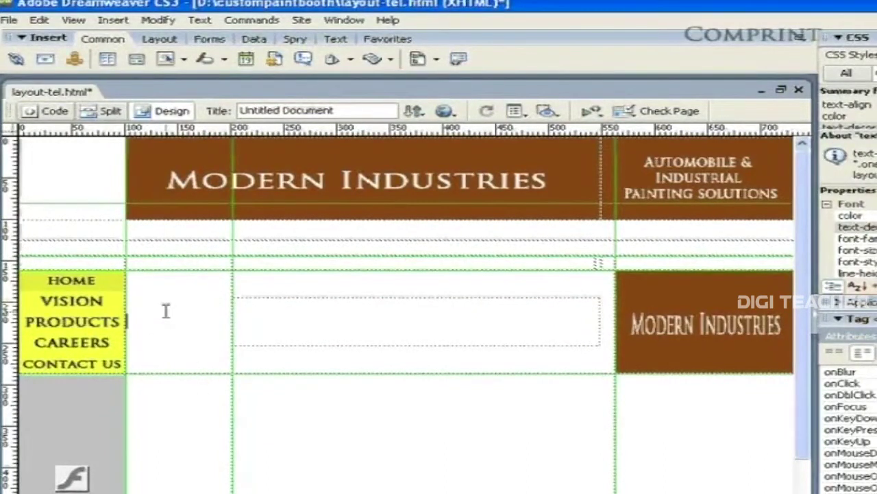
key("ctrl")
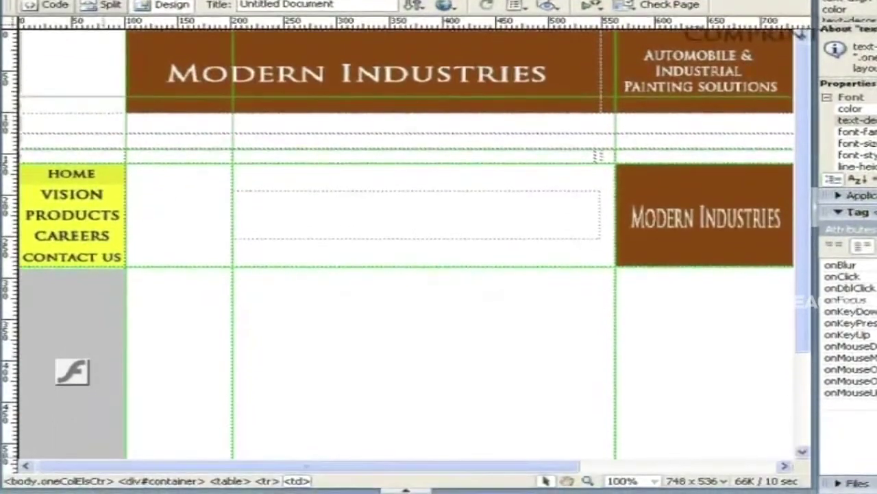
- Switch to Photoshop and create a new document 100 pixels wide and 125 pixels high
left_click(49, 491)
left_click(125, 185)
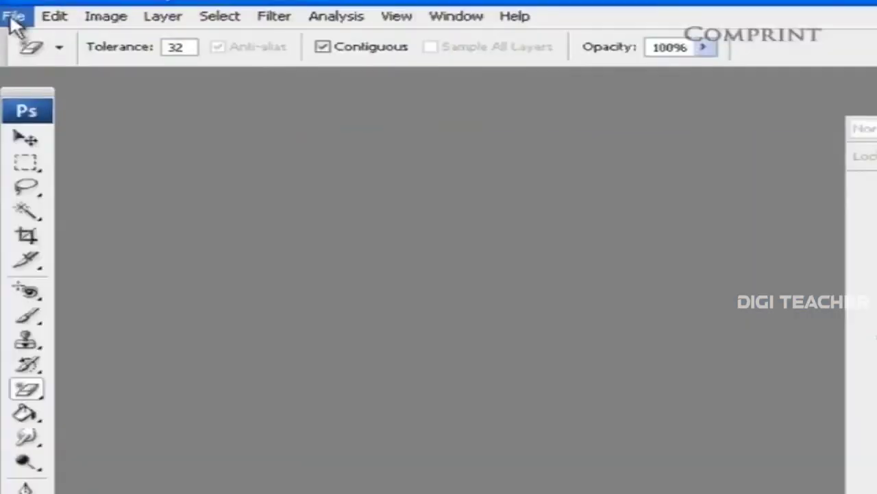
left_click(15, 18)
left_click(28, 39)
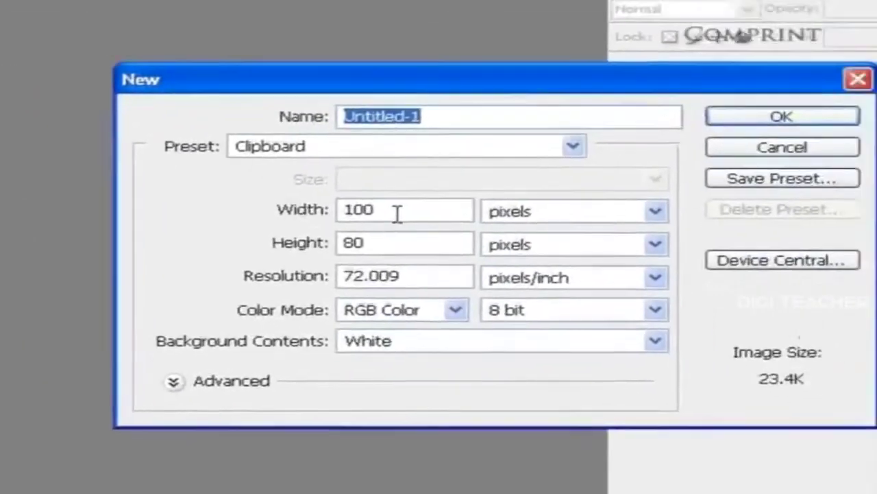
double_click(397, 212)
type("10")
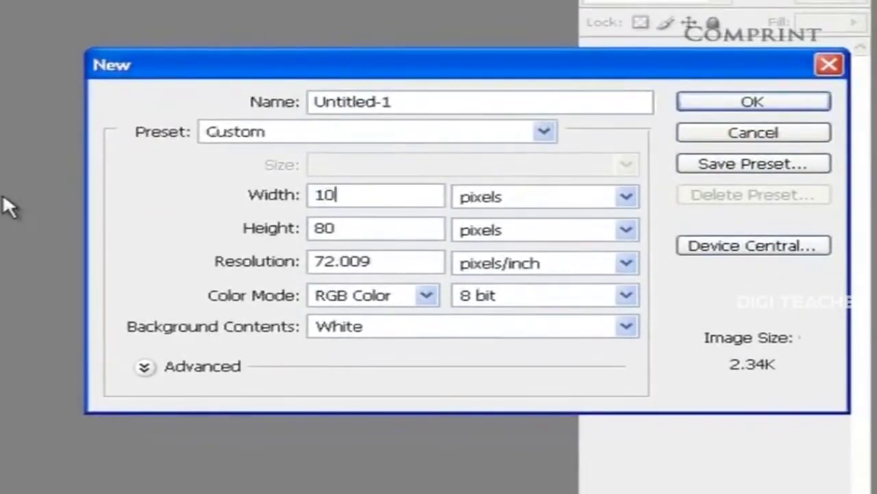
key("Tab")
type("125")
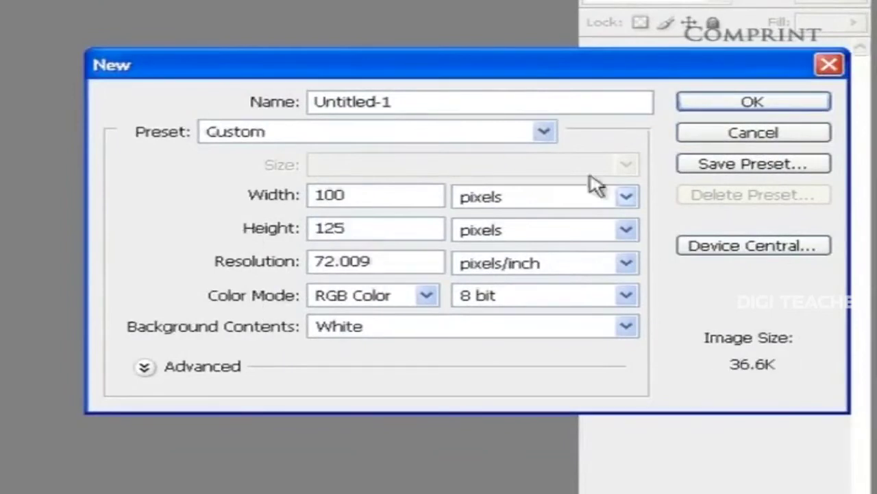
left_click(740, 109)
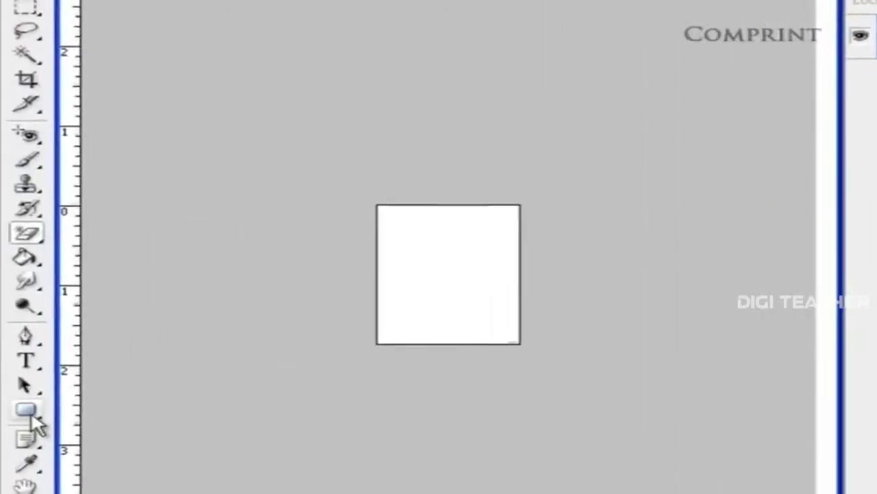
- Fill the canvas with the light orange foreground colour and add the text "Heavy motor fan" on three lines, centred on the canvas
key("alt+BackSpace")
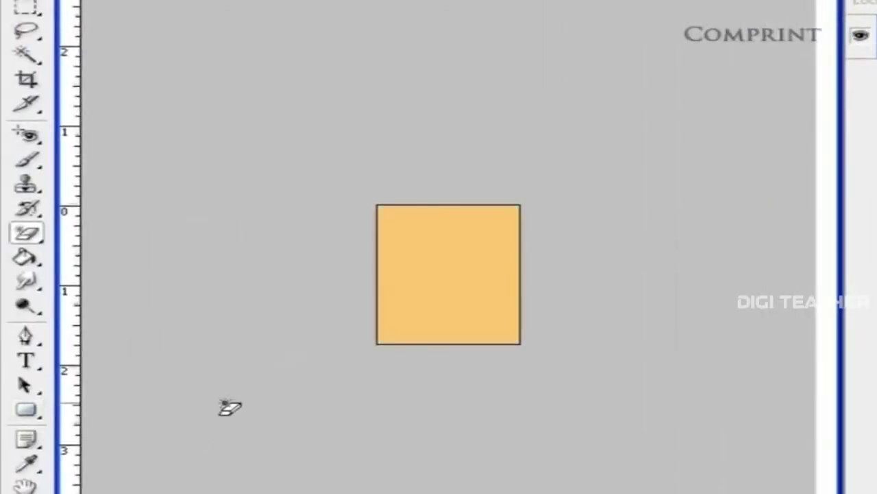
left_click(27, 359)
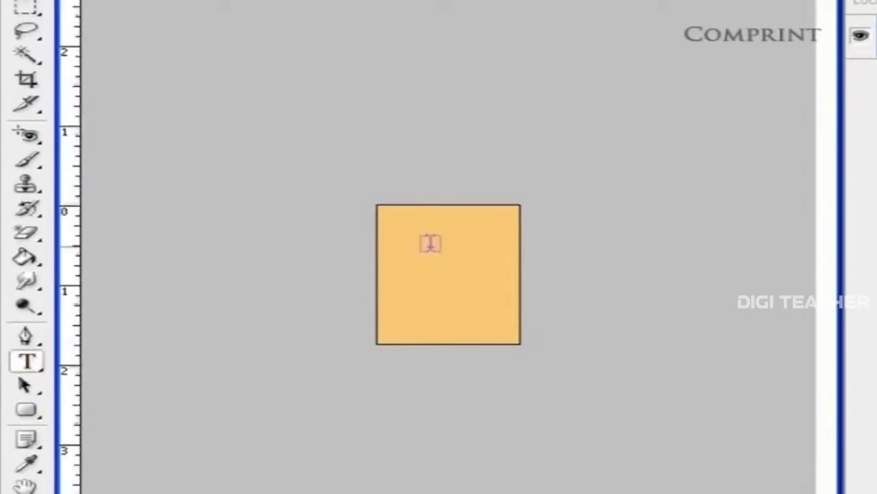
left_click(430, 246)
type("H")
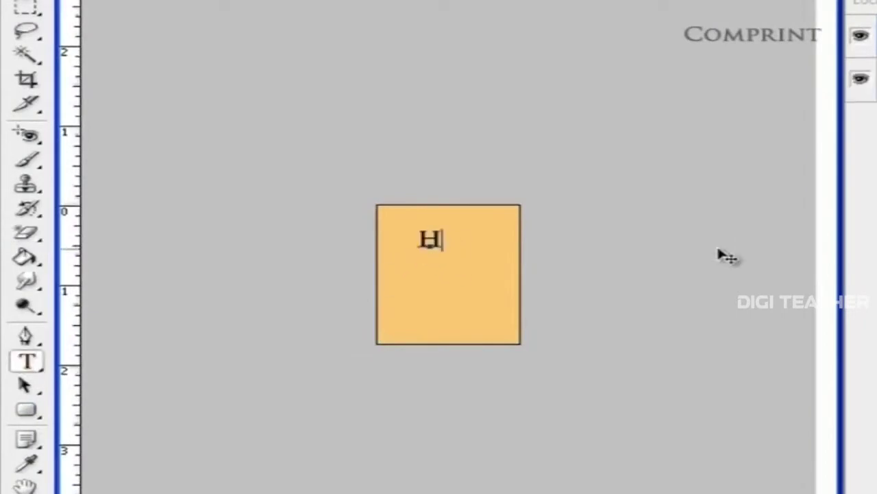
type("eavy ")
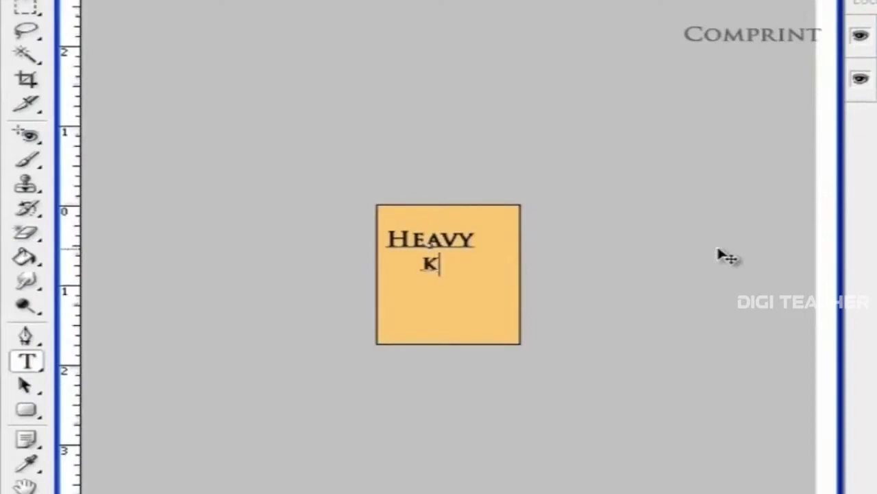
type("moto")
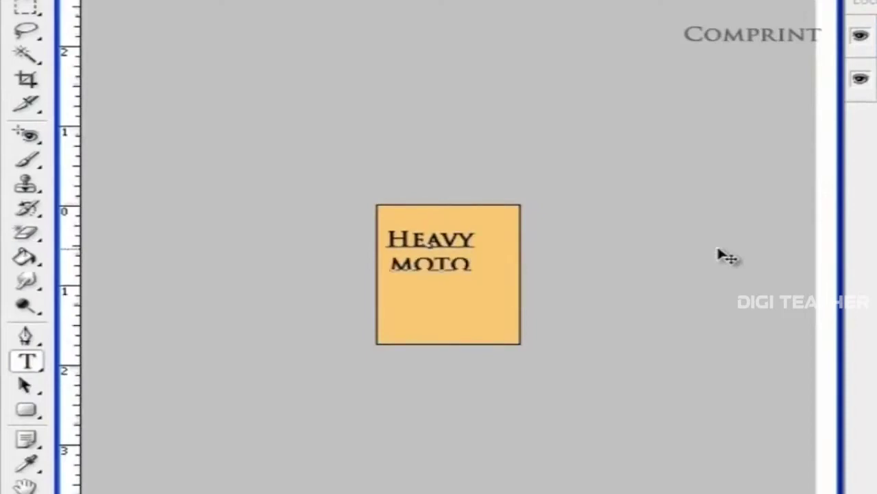
type("r")
key("Return")
type("fan")
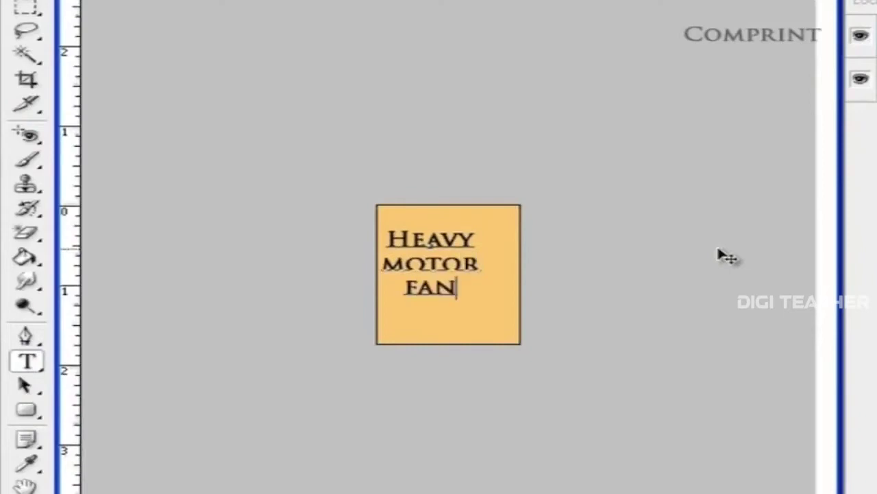
key("ctrl+Return")
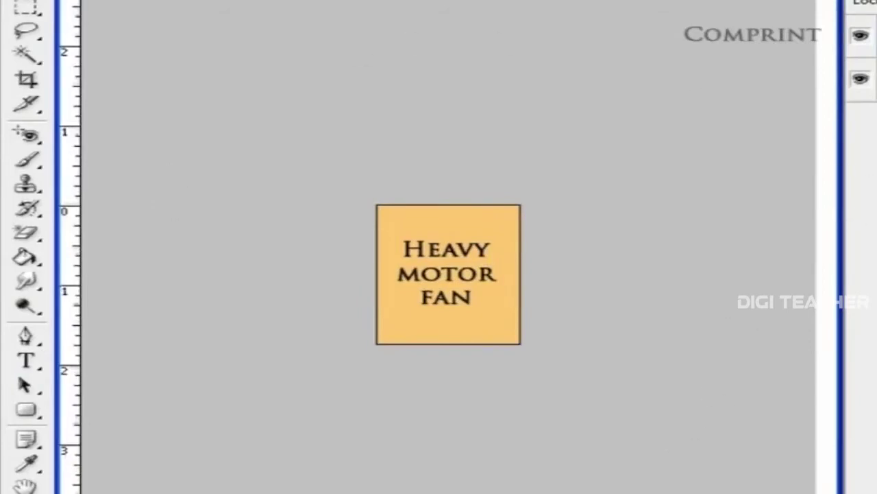
- Save the text image as a PNG named "roll over1" in the custompaintbooth folder on drive D
key("alt+f")
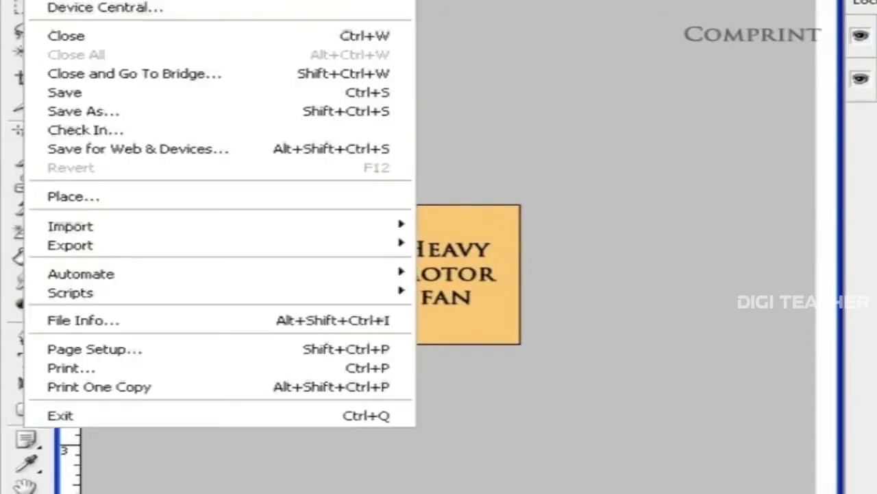
left_click(147, 112)
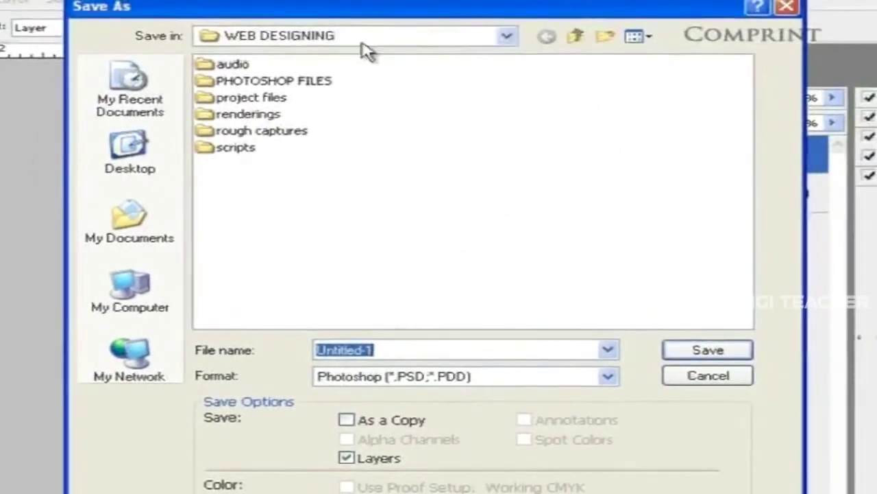
left_click(361, 35)
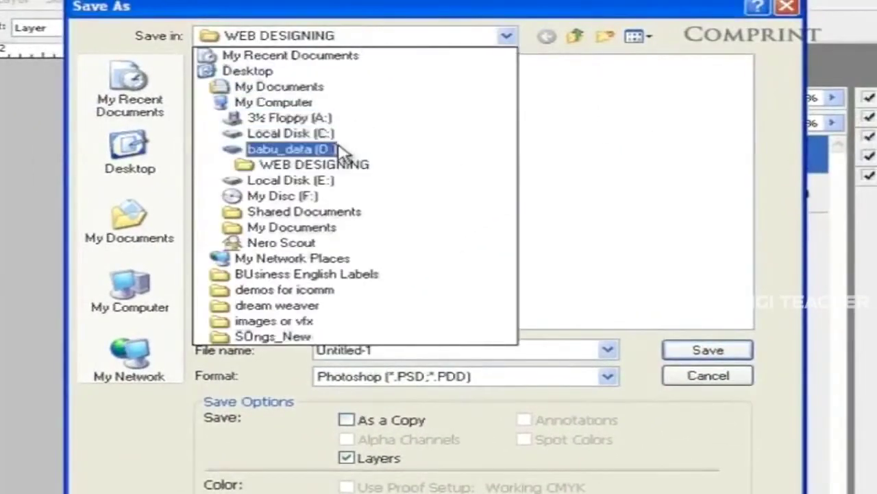
left_click(336, 149)
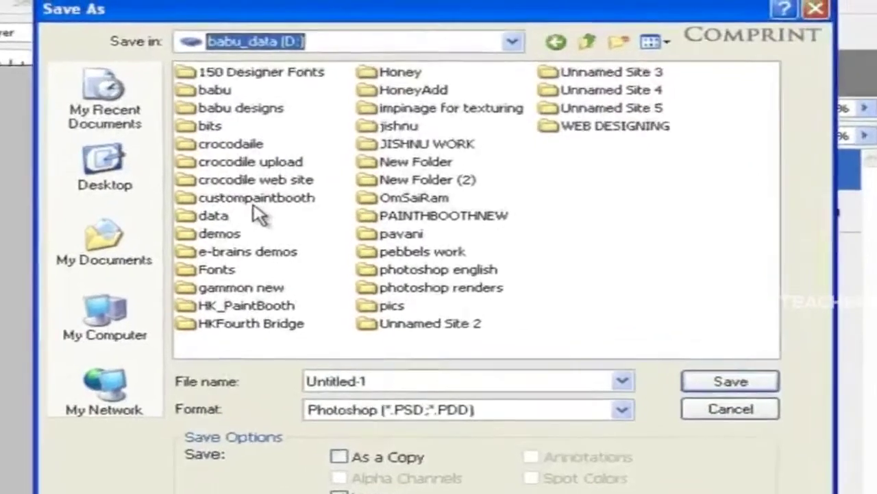
double_click(270, 181)
left_click(398, 419)
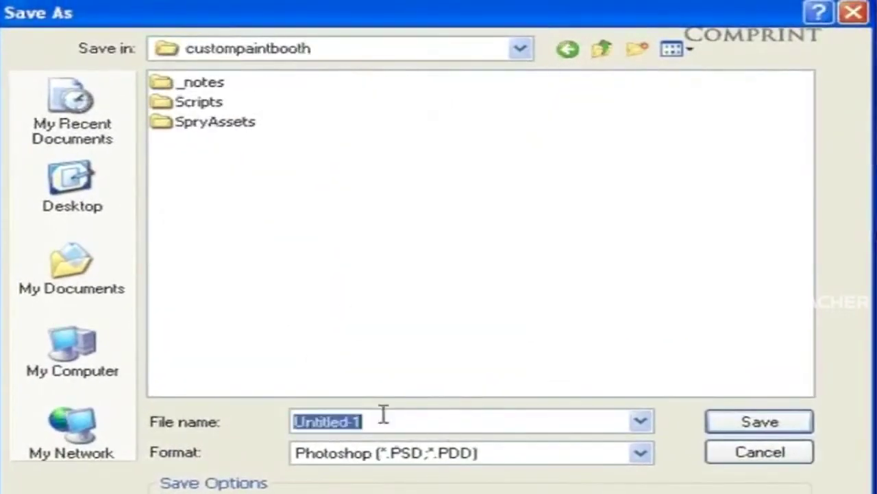
type("roll over1")
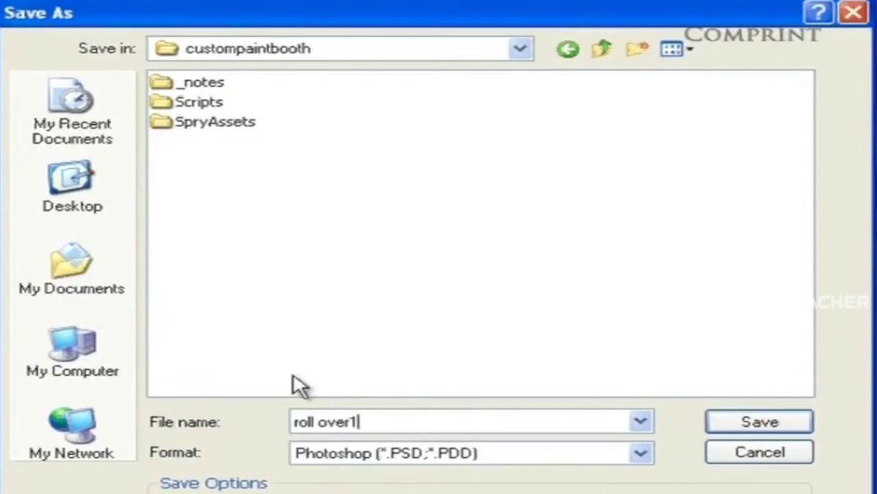
left_click(351, 452)
left_click(343, 492)
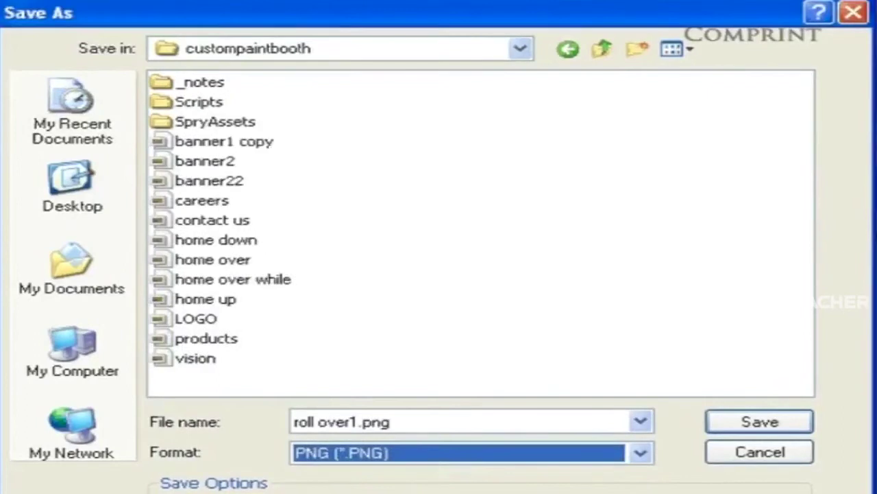
left_click(728, 430)
left_click(624, 403)
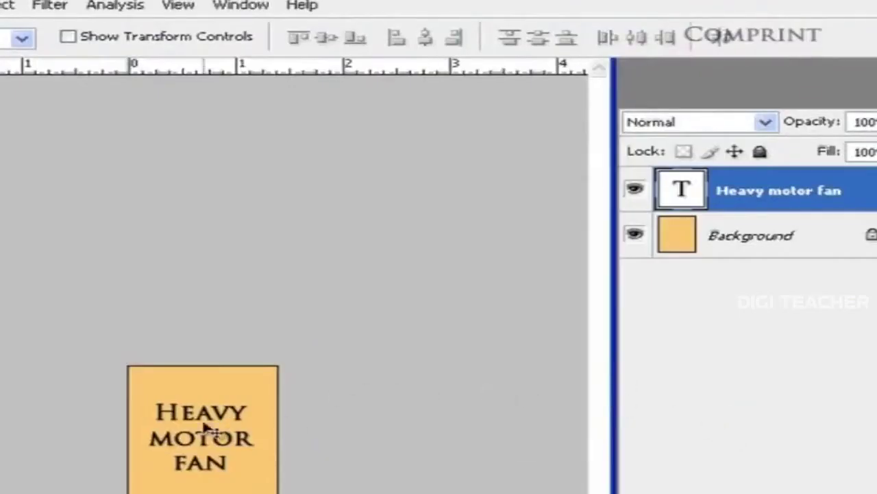
- Delete the "Heavy motor fan" text layer, keeping the orange background
left_click_drag(219, 427, 227, 441)
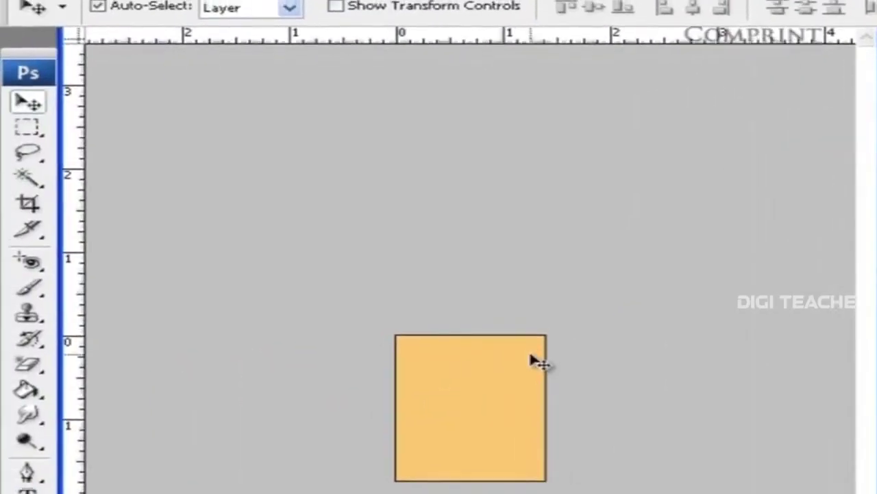
- Preview the pictures in the Desktop folder "images or vfx" and open image 1
left_click(38, 5)
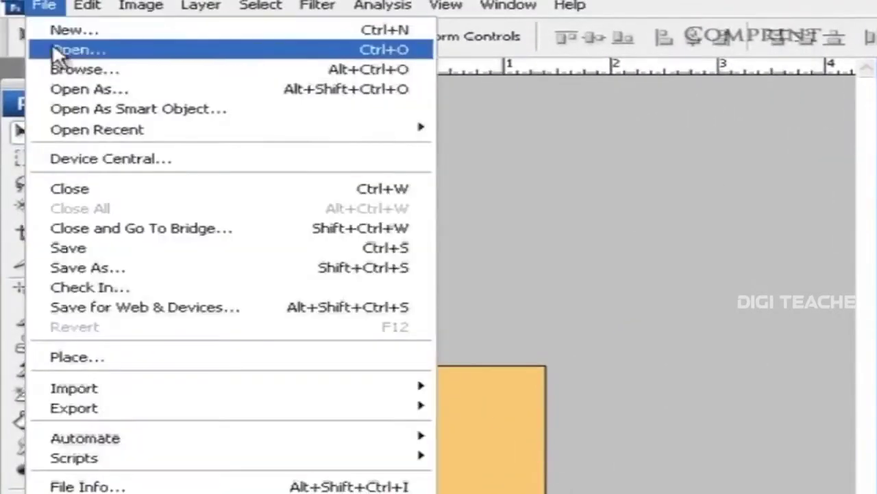
left_click(55, 47)
left_click(411, 85)
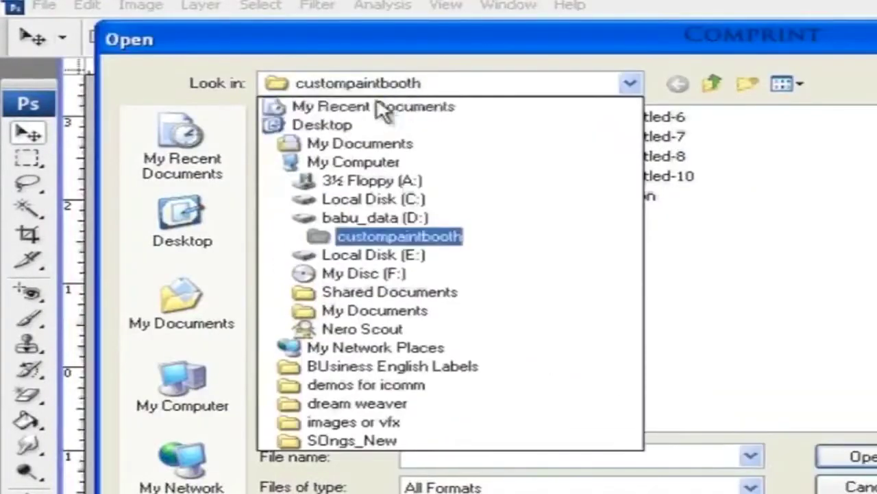
left_click(322, 124)
double_click(346, 374)
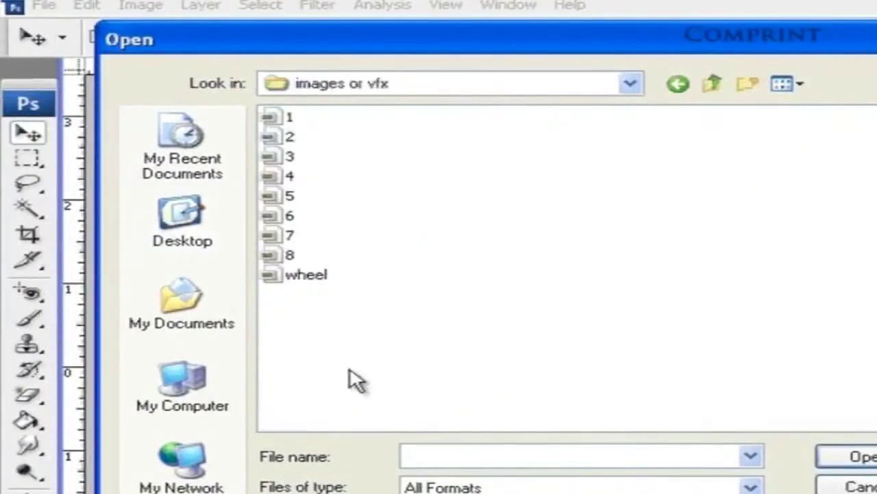
left_click(289, 197)
left_click(287, 180)
left_click(289, 215)
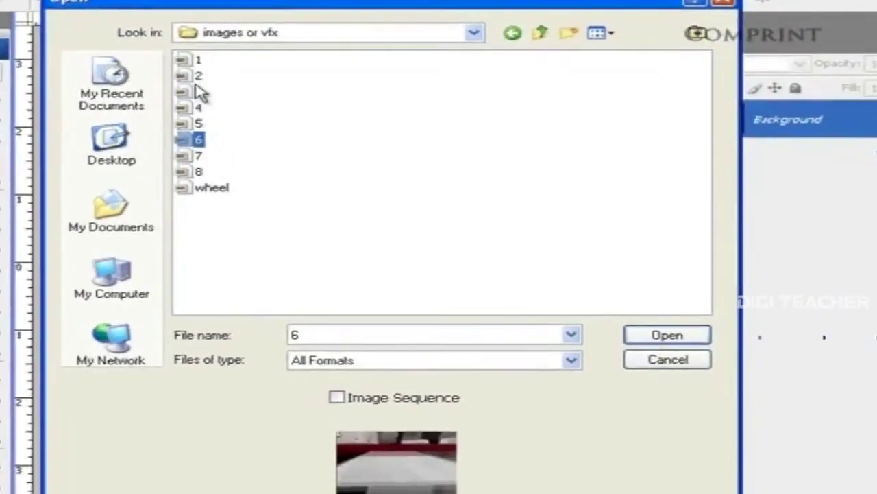
left_click(282, 152)
left_click(287, 134)
left_click(198, 61)
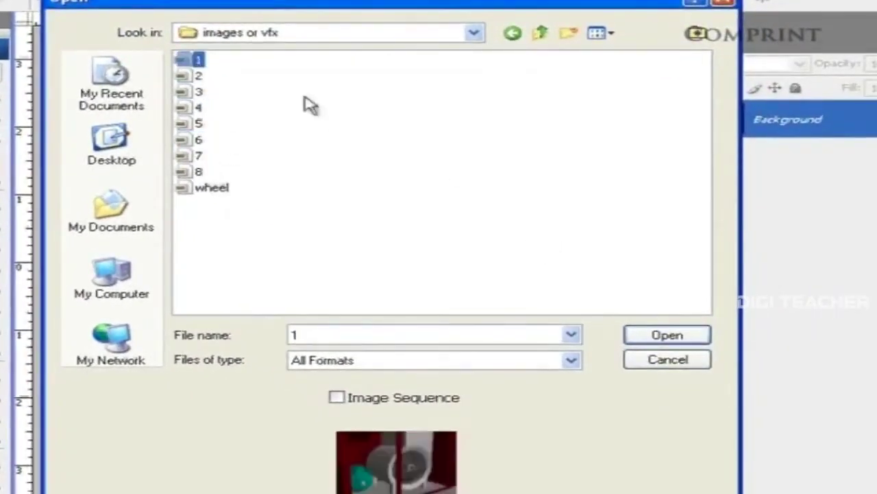
left_click(691, 338)
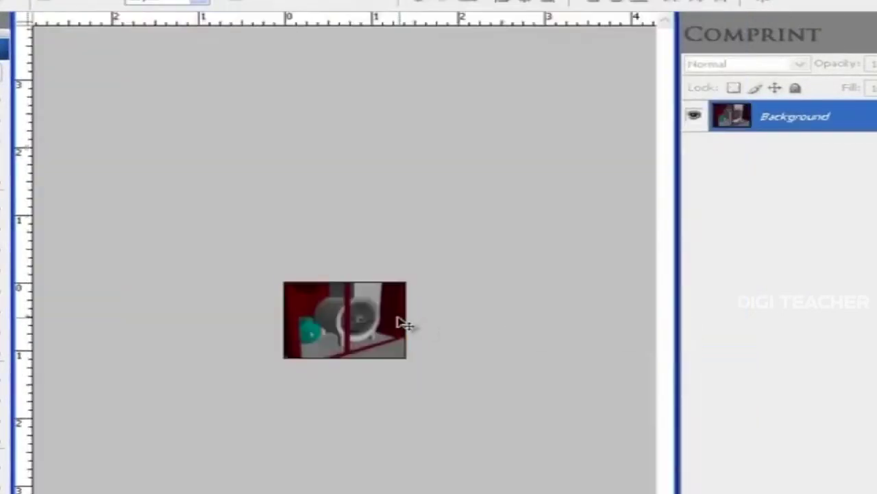
- Copy the whole fan picture onto the orange canvas, align it with the upper edge and stretch it vertically to fill the canvas
key("ctrl+a")
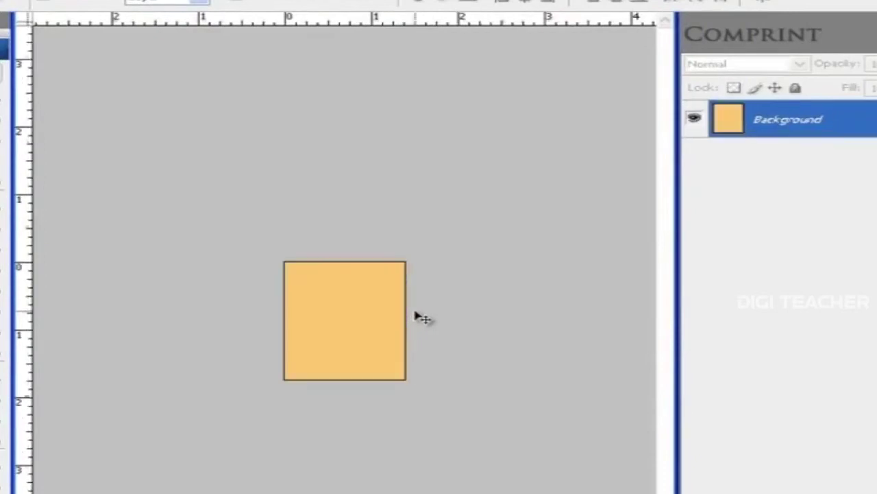
key("ctrl+v")
left_click_drag(385, 326, 384, 310)
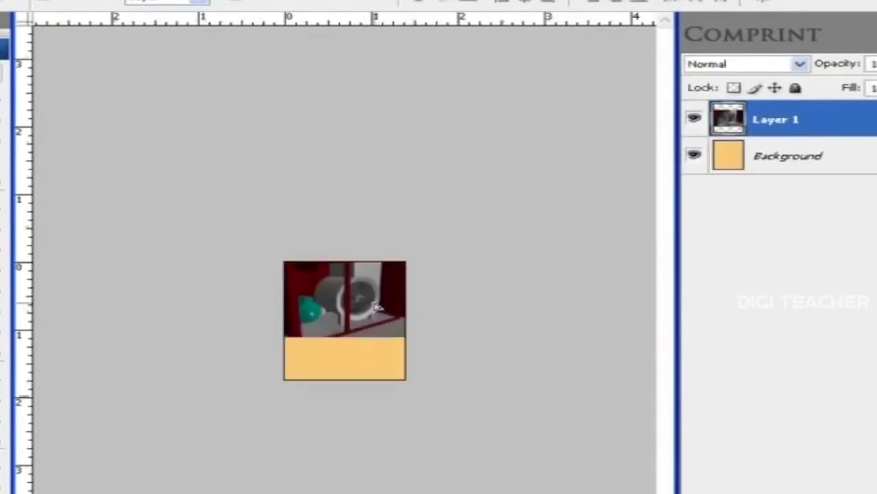
key("ctrl+t")
left_click_drag(346, 338, 344, 382)
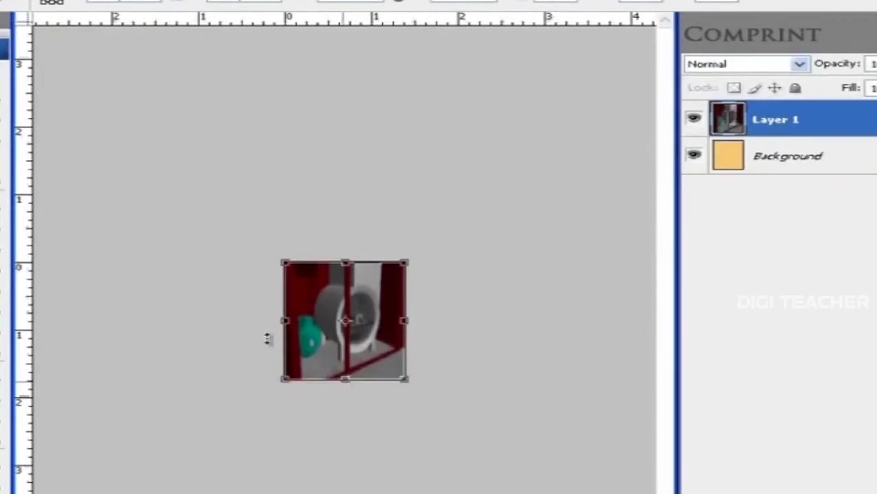
key("Return")
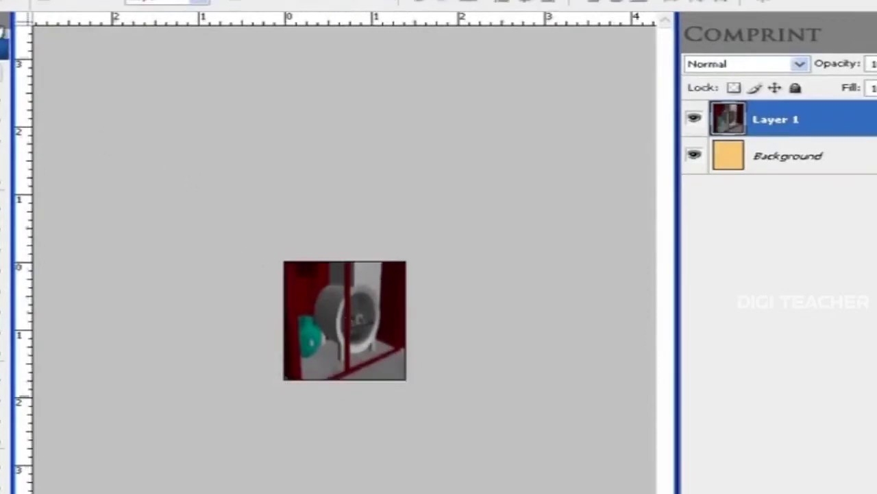
- Save the fan image as a non-interlaced PNG named "roll over-2" in the custompaintbooth folder on drive D, and close the document
left_click(7, 0)
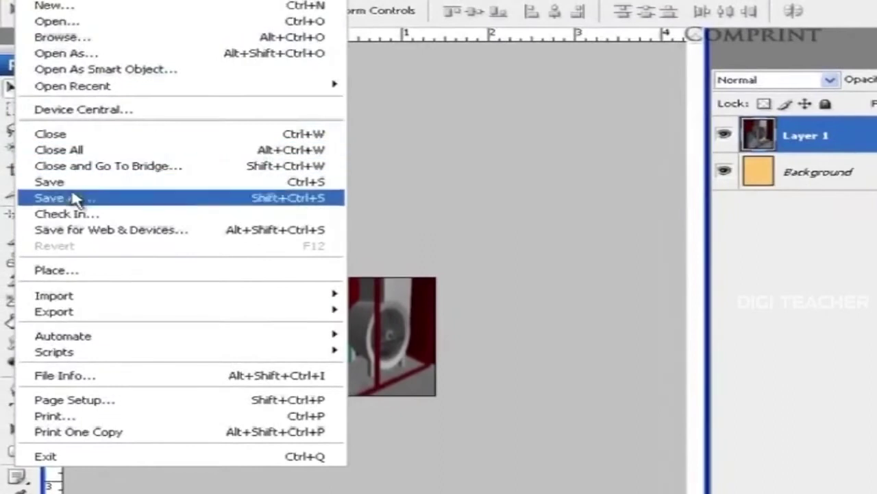
left_click(48, 183)
left_click(528, 23)
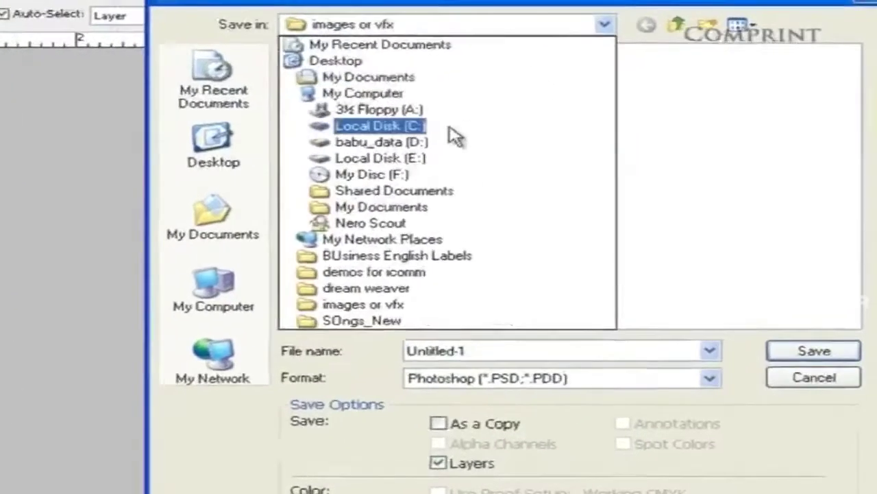
left_click(320, 179)
double_click(274, 217)
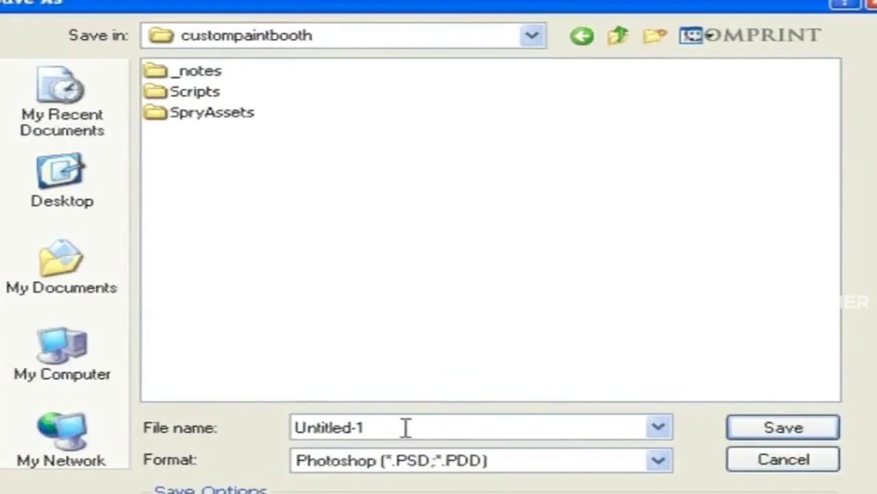
left_click_drag(405, 426, 246, 438)
type("roll")
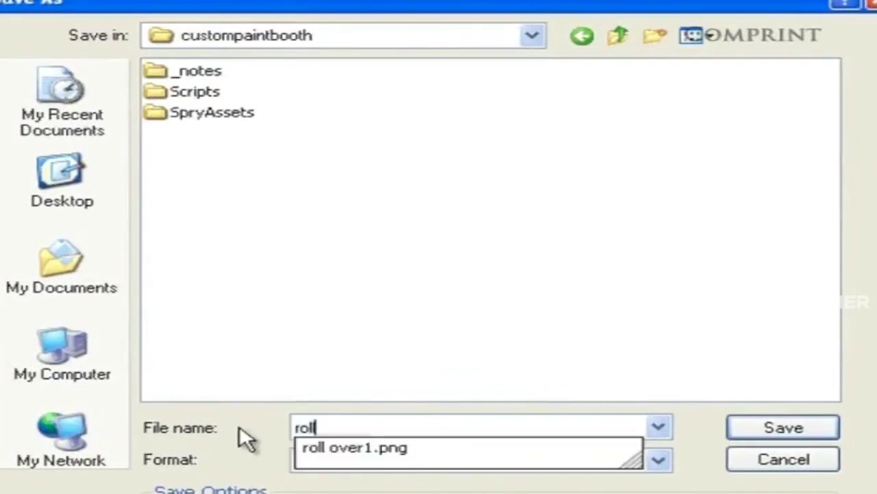
type(" over-2")
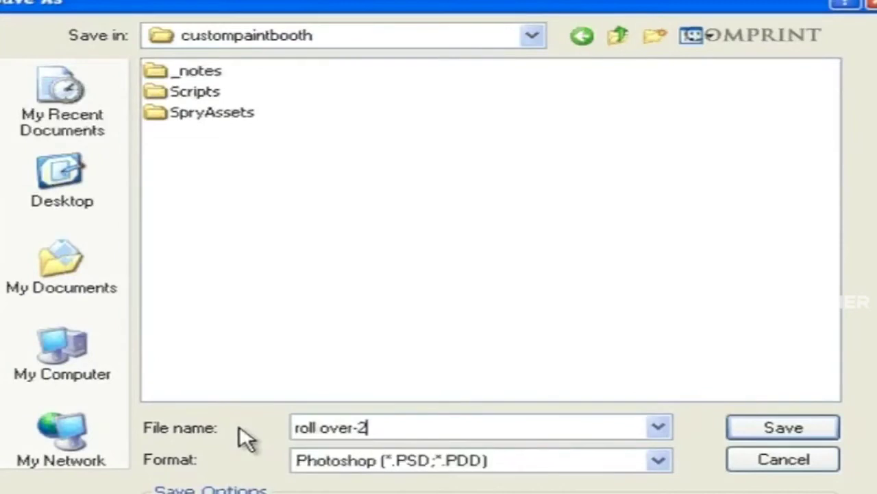
left_click(548, 459)
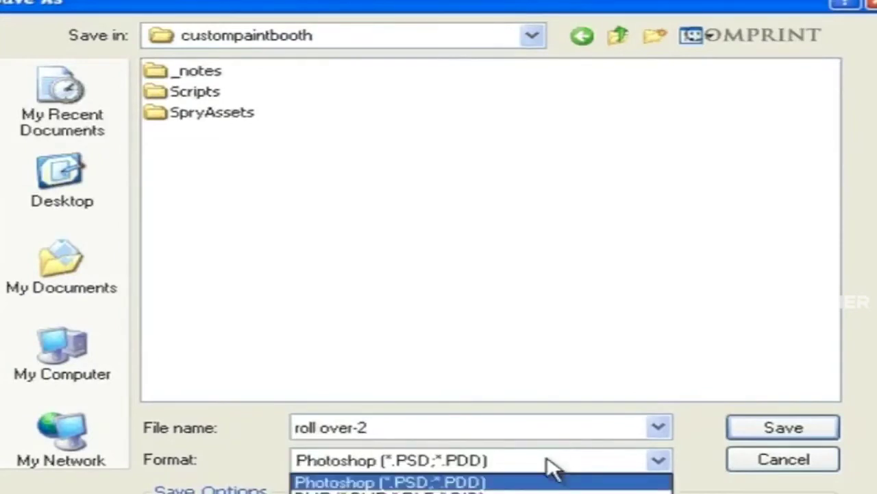
left_click(466, 460)
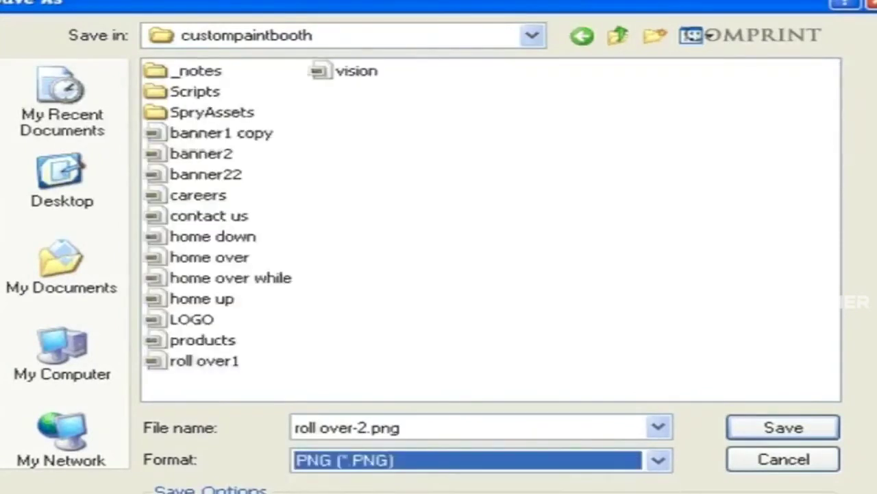
left_click(761, 430)
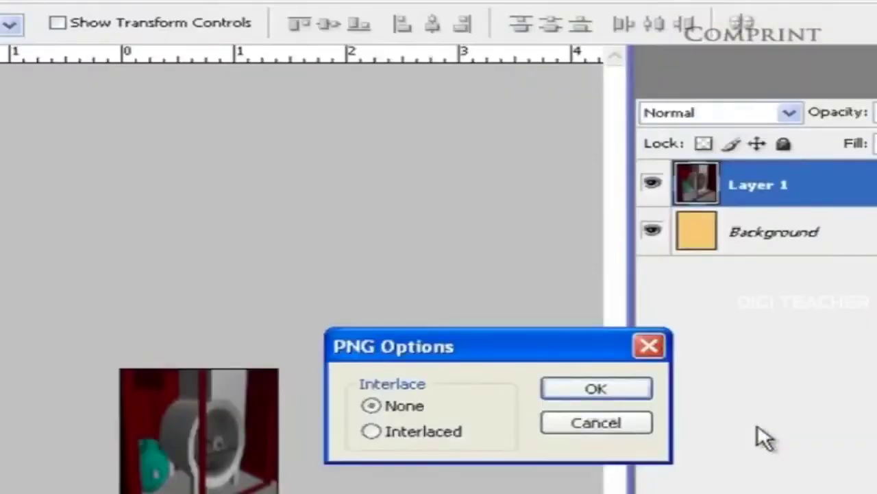
left_click(596, 389)
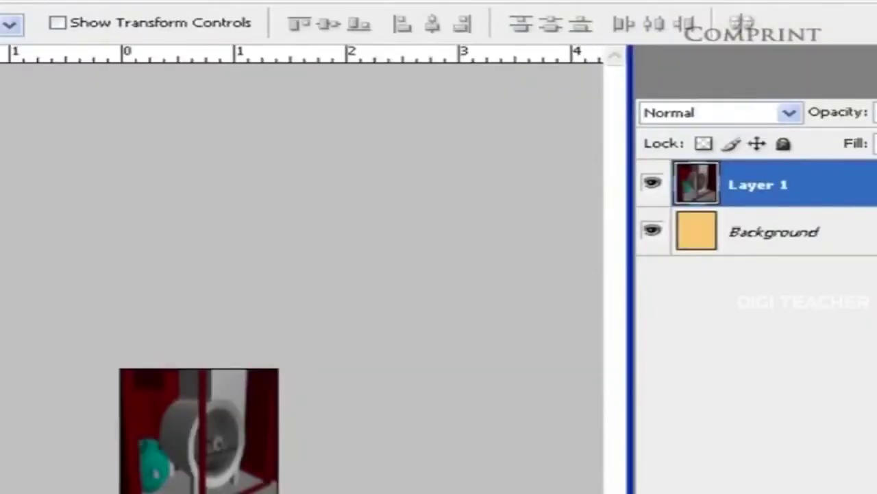
key("ctrl+w")
left_click(501, 314)
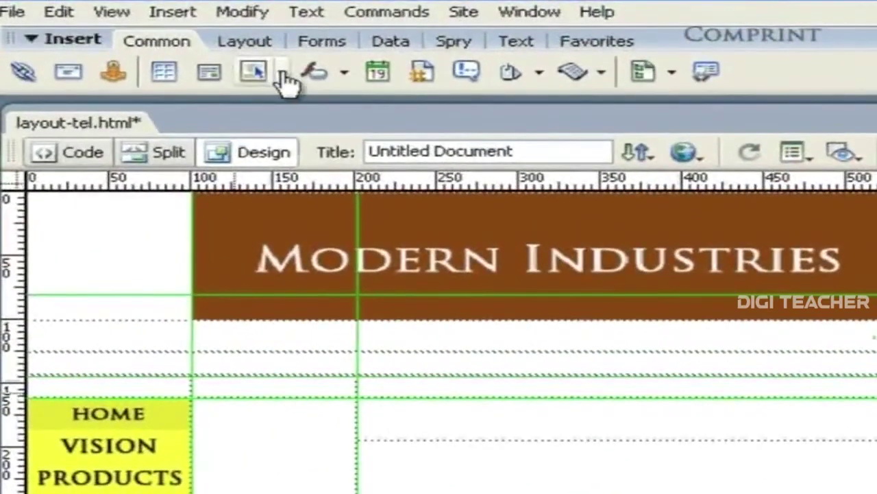
- In Dreamweaver, start a rollover image named "motor" in the empty area beside the menu, with roll over1.png as the original image
left_click(283, 74)
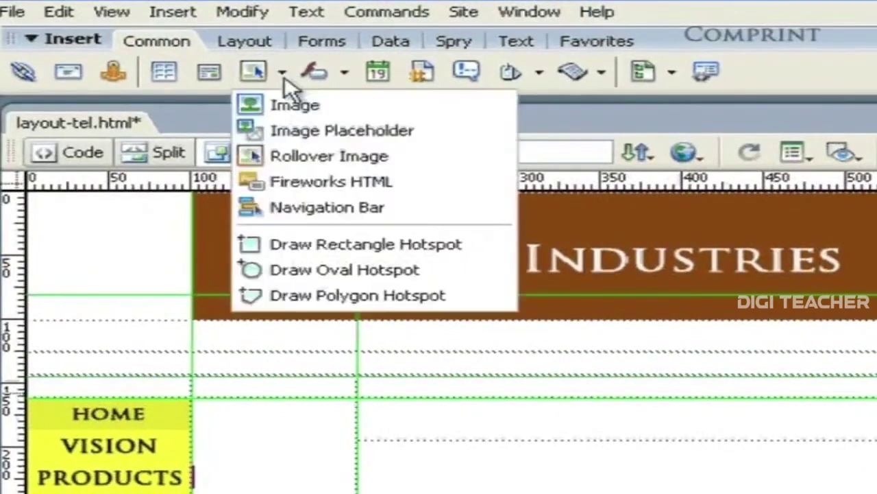
left_click(297, 157)
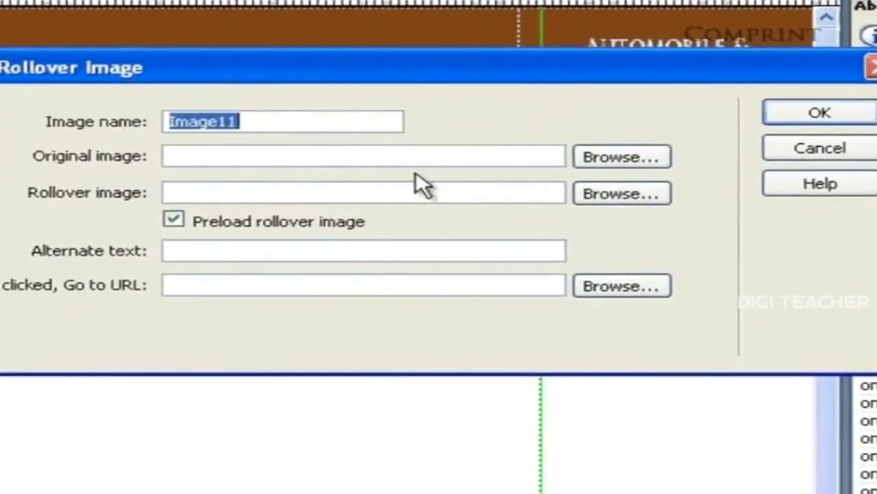
type("motor")
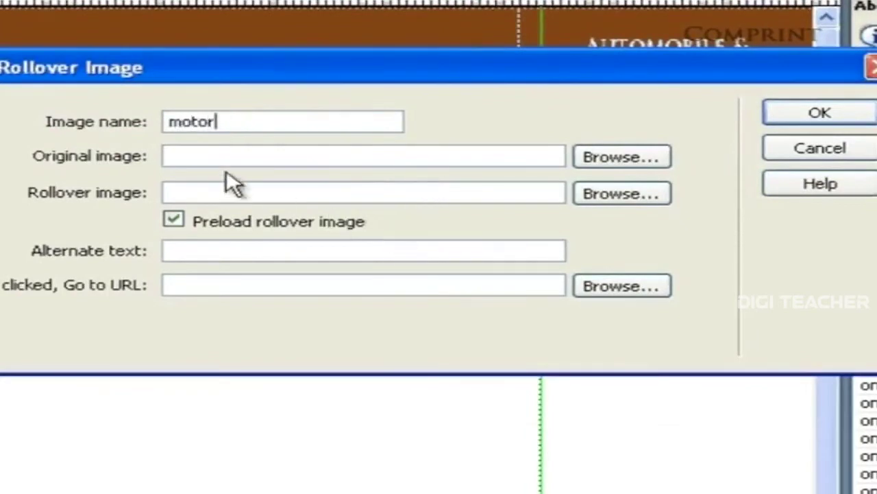
left_click(647, 158)
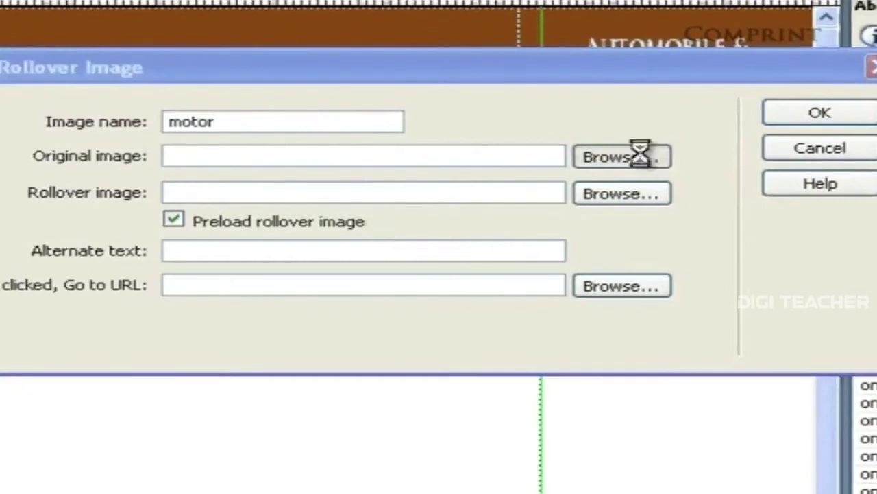
left_click(284, 185)
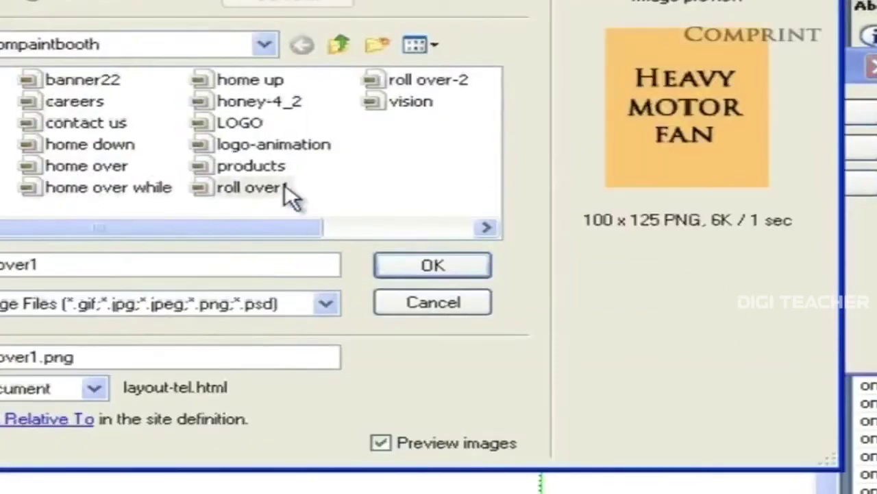
left_click(433, 265)
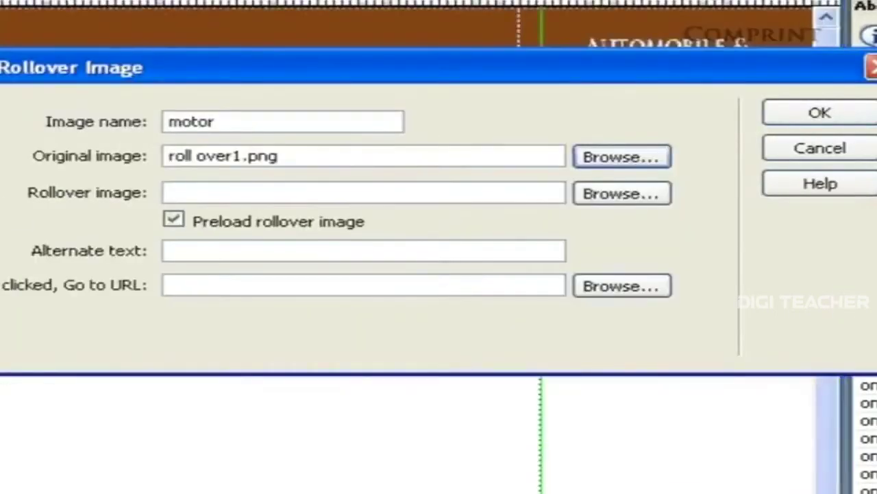
- Choose roll over-2.png as the rollover image, leave the link URL empty and insert the rollover
left_click(662, 194)
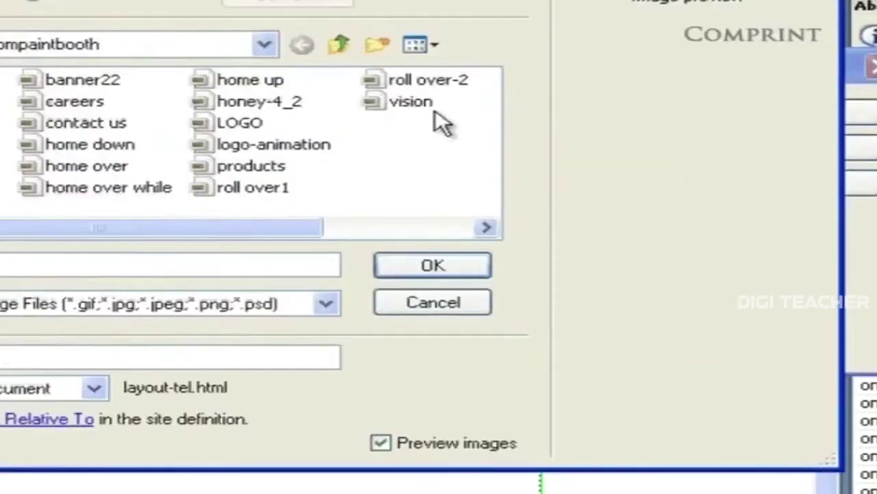
left_click(428, 81)
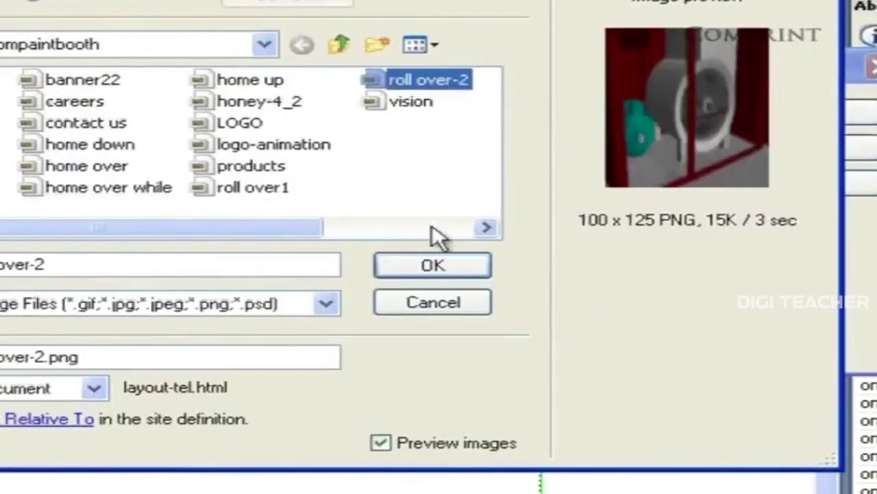
left_click(439, 274)
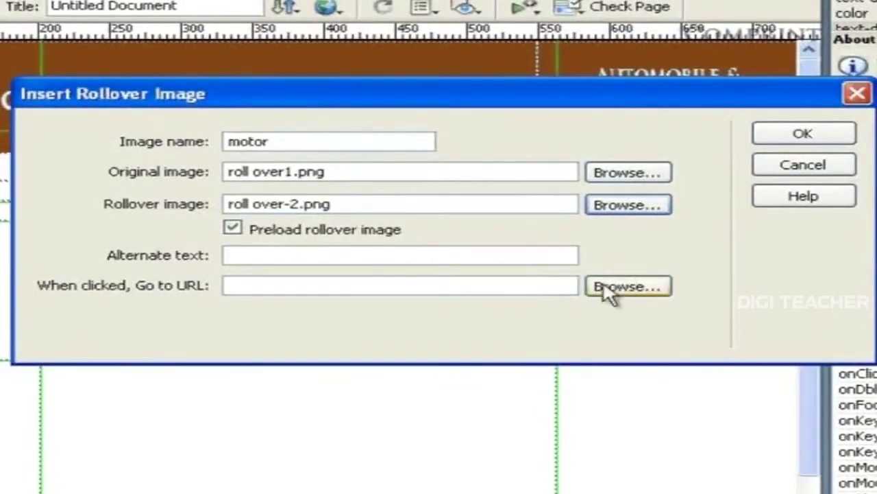
left_click(241, 286)
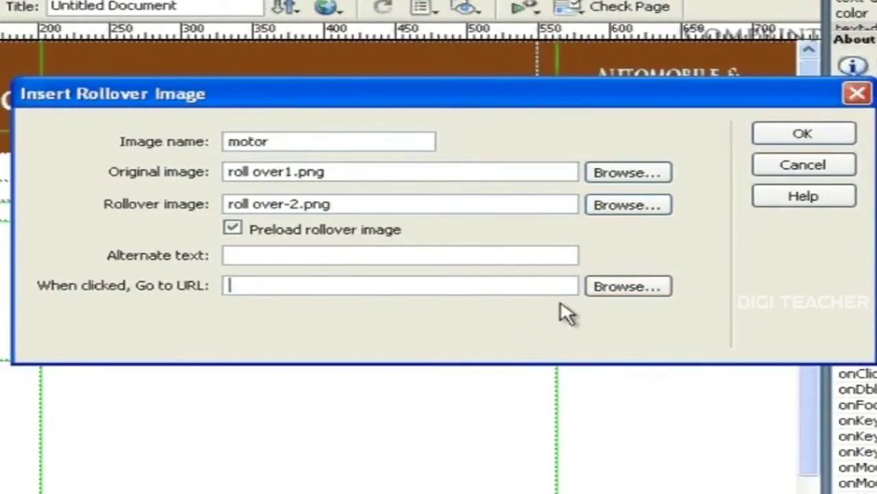
left_click(789, 133)
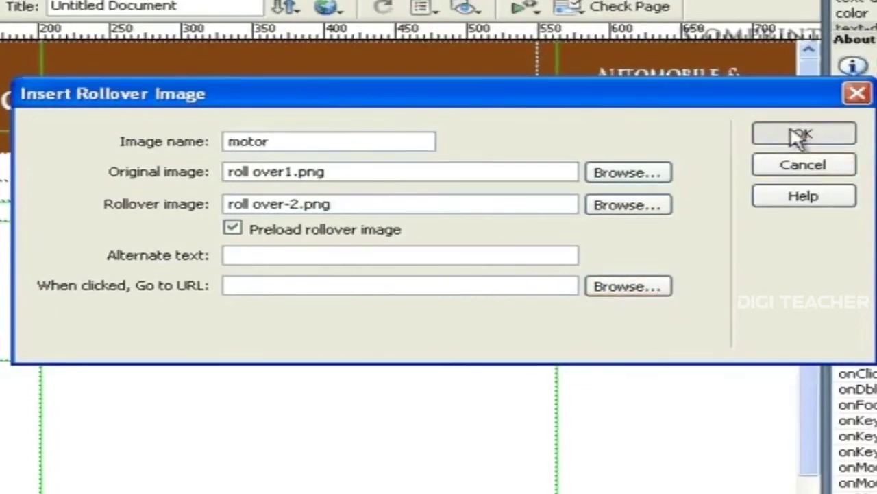